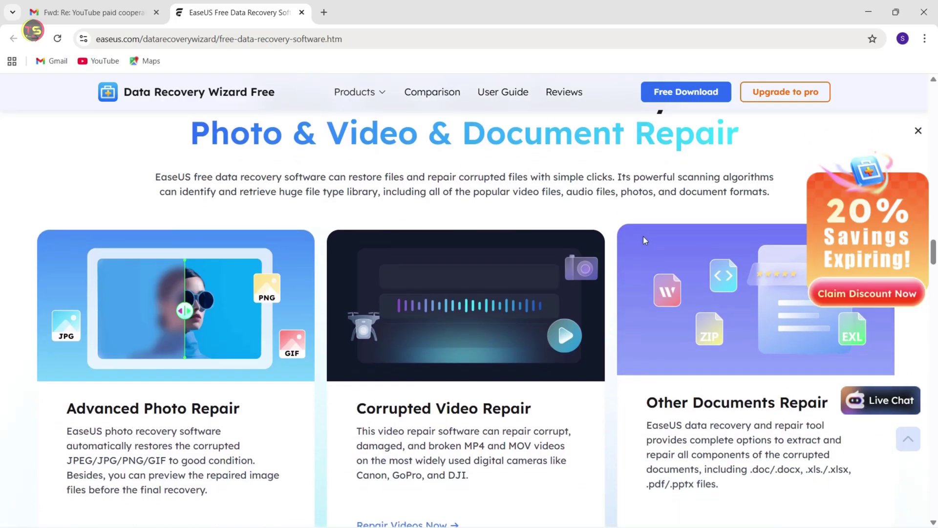
Step: Download the free Windows version of EaseUS Data Recovery Wizard from its product page and run the downloaded installer to install it
scroll(643, 236, "down", 1)
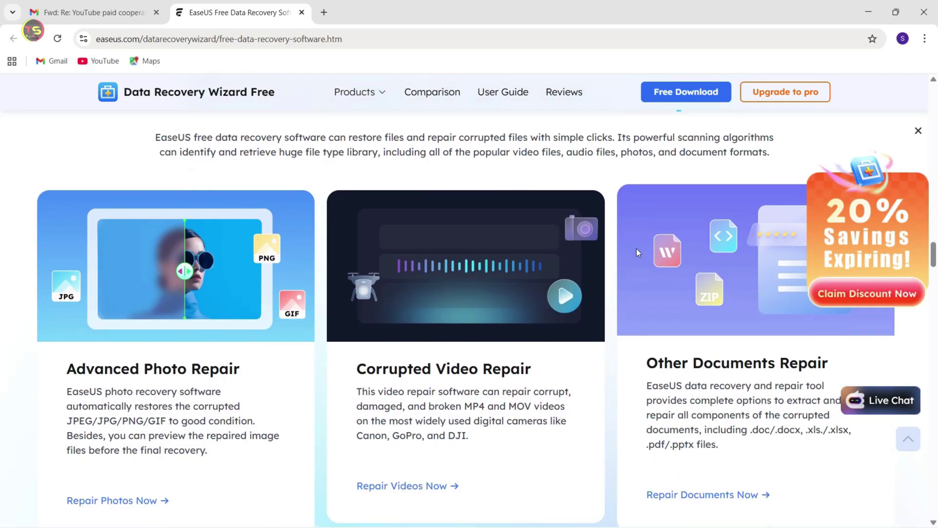
scroll(637, 250, "down", 1)
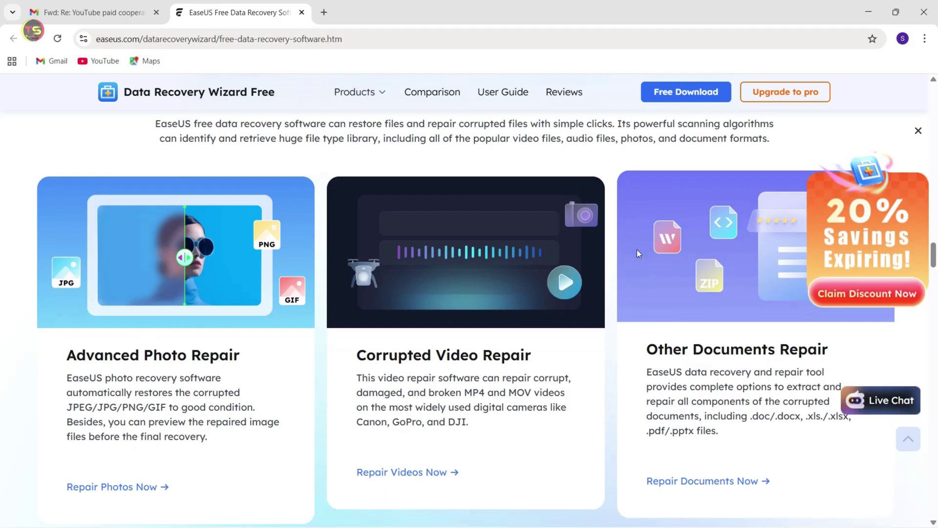
scroll(637, 251, "down", 1)
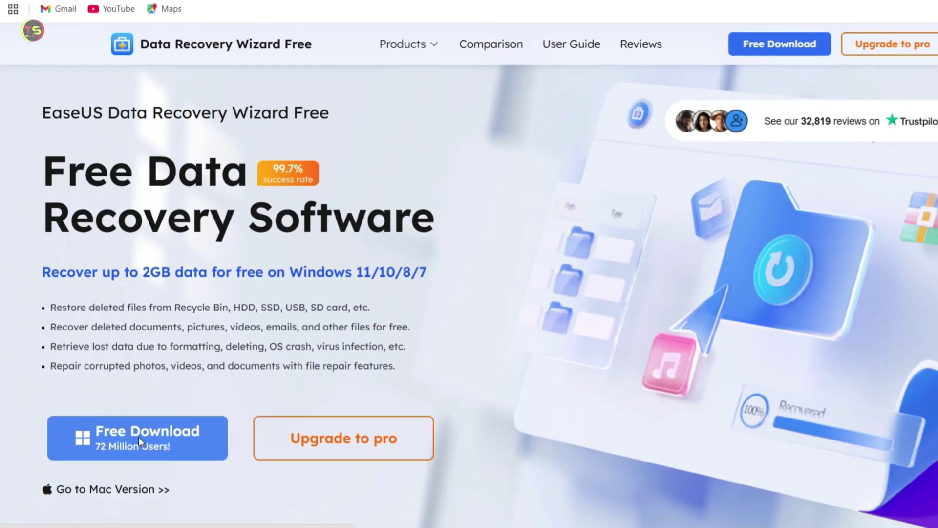
left_click(172, 443)
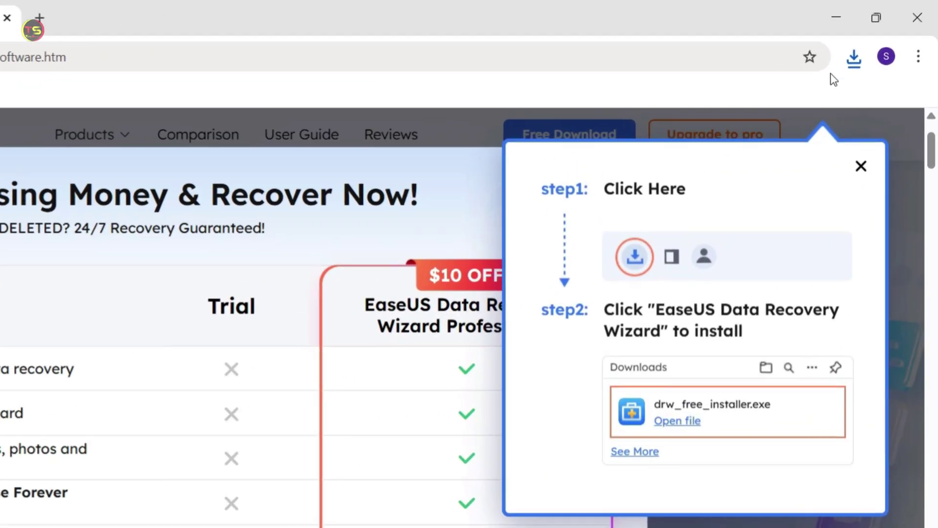
left_click(854, 57)
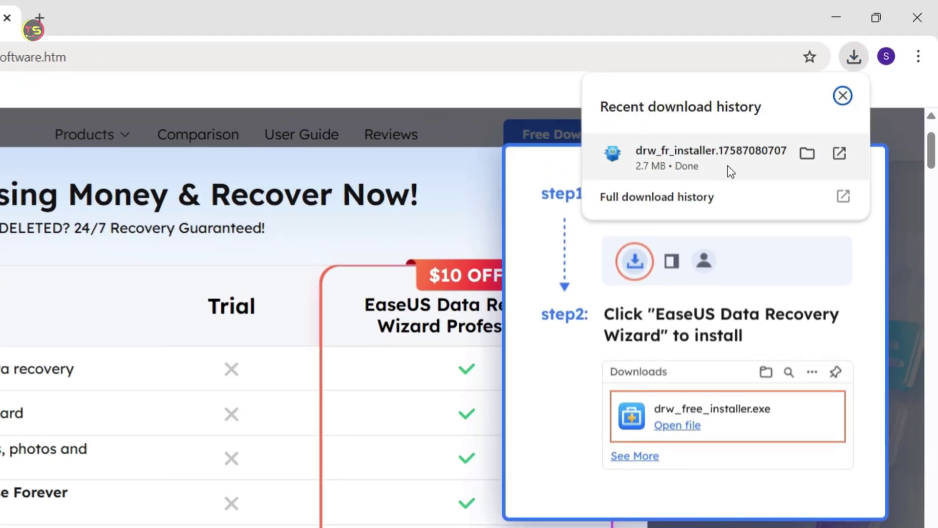
left_click(752, 155)
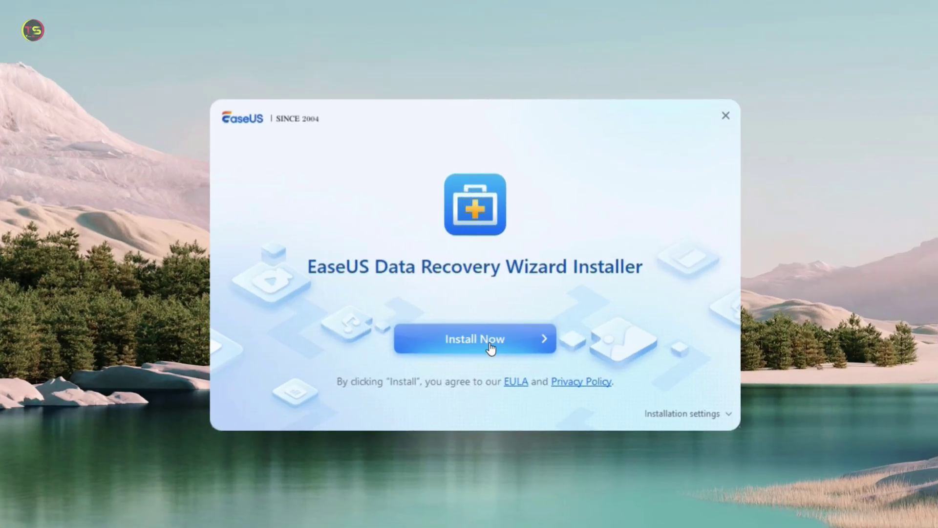
left_click(490, 348)
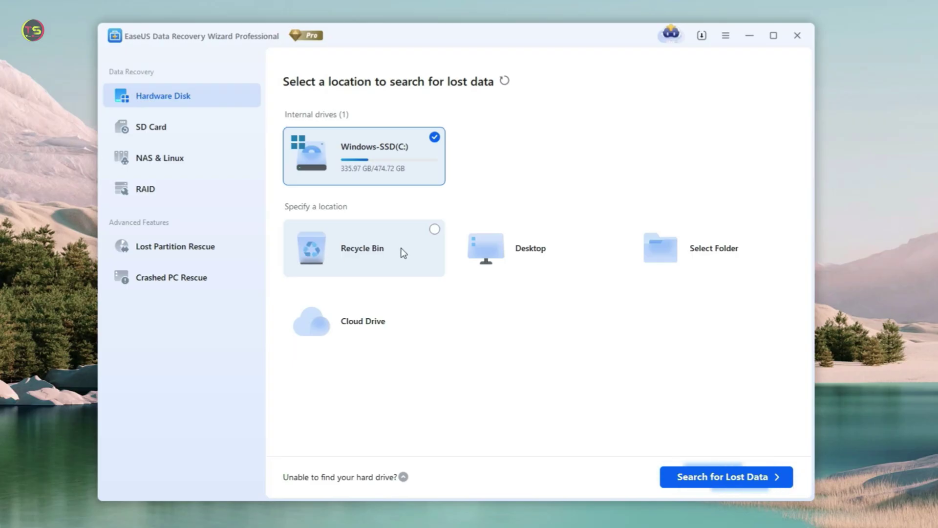
Step: Try the Recycle Bin, Desktop, Select Folder and Cloud Drive options in turn as the location to search
left_click(434, 229)
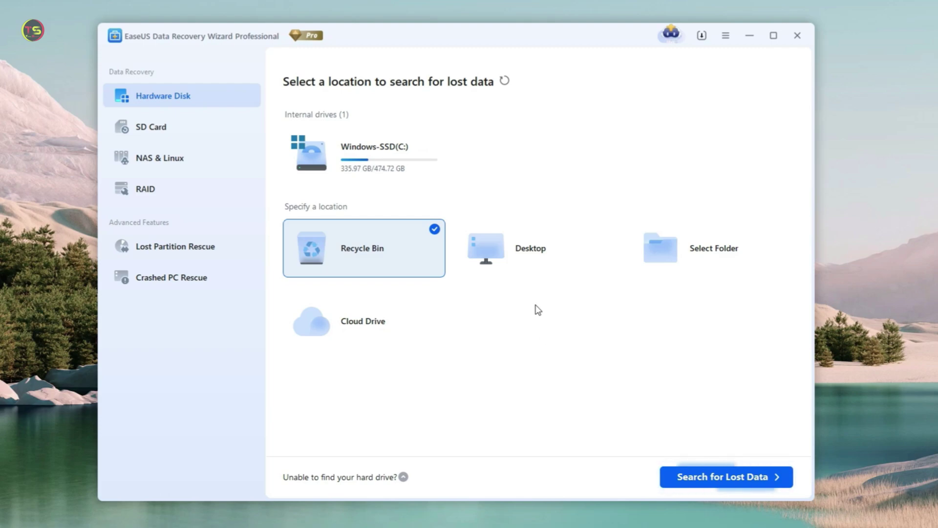
left_click(515, 257)
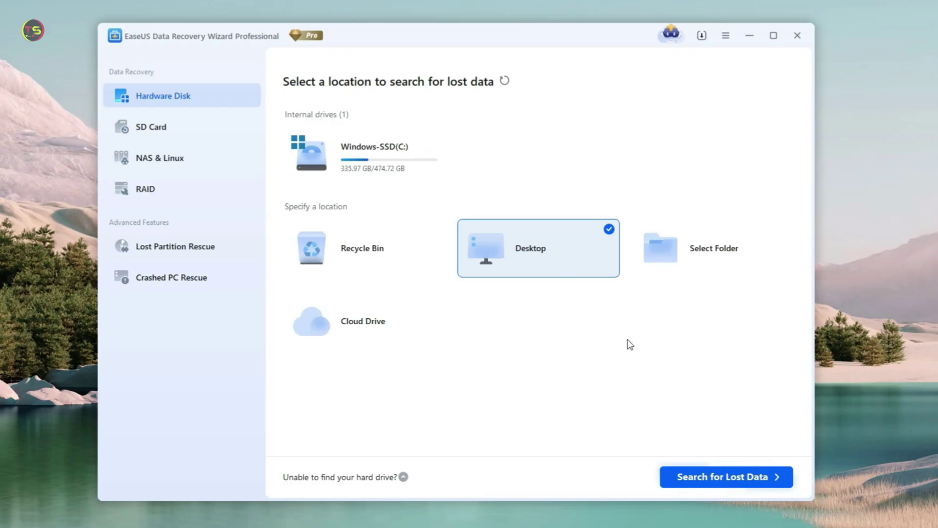
left_click(710, 266)
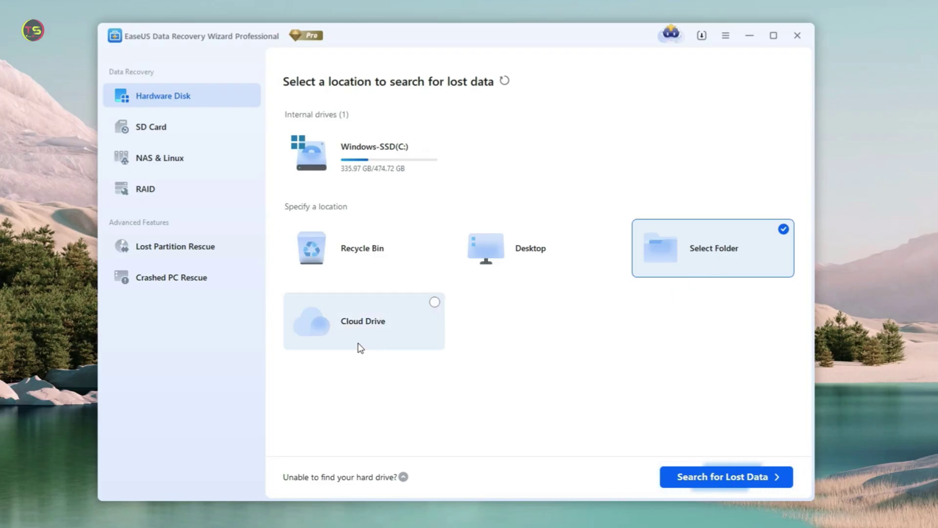
left_click(430, 307)
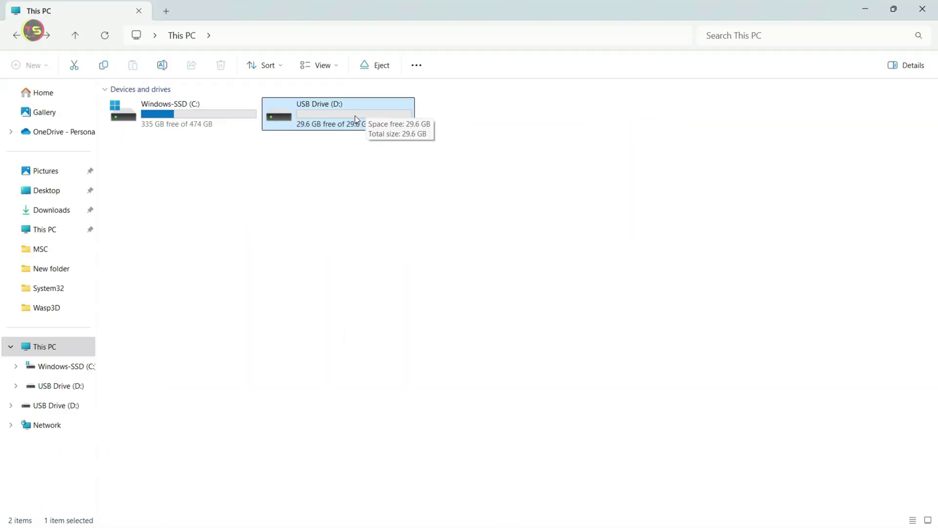
Step: Quick-format USB Drive (D:) as FAT32 with 32-kilobyte allocation units in File Explorer, checking the drive's contents before and after
double_click(355, 116)
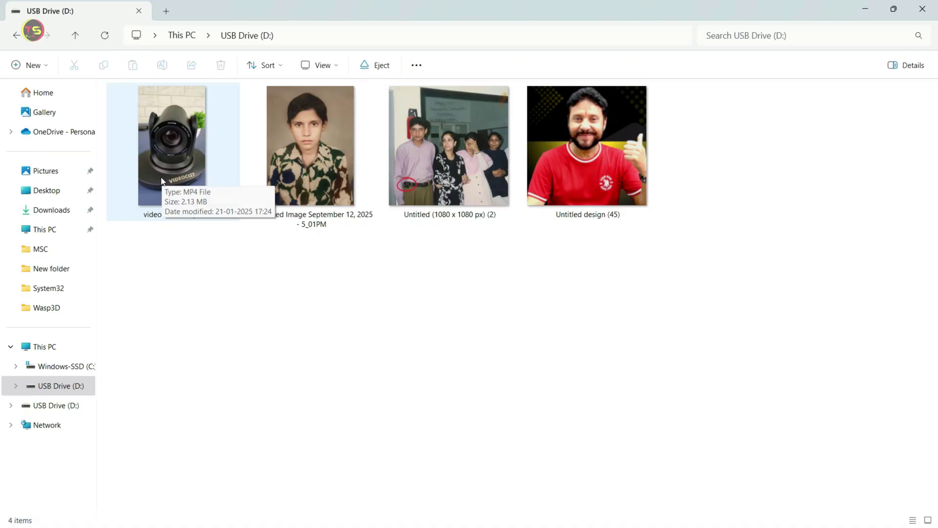
left_click(13, 36)
right_click(320, 116)
left_click(360, 224)
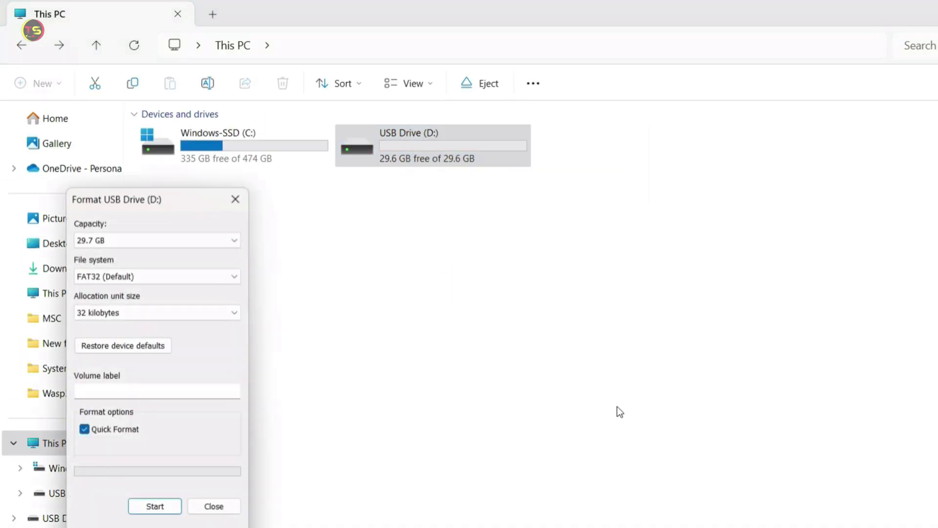
left_click(156, 507)
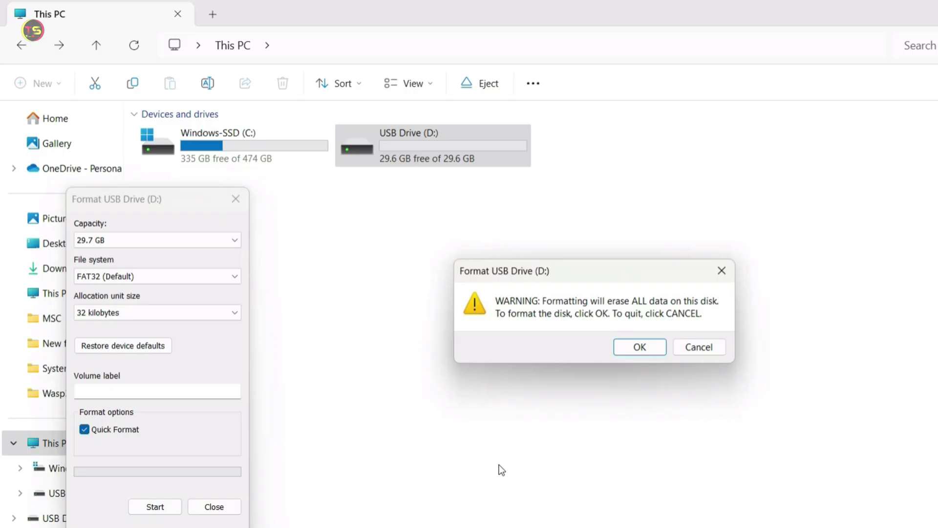
left_click(638, 348)
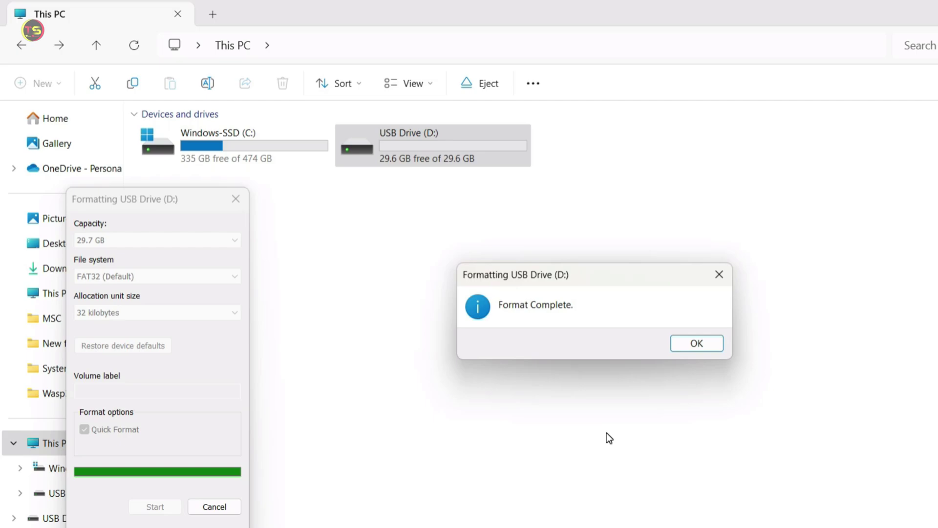
left_click(693, 344)
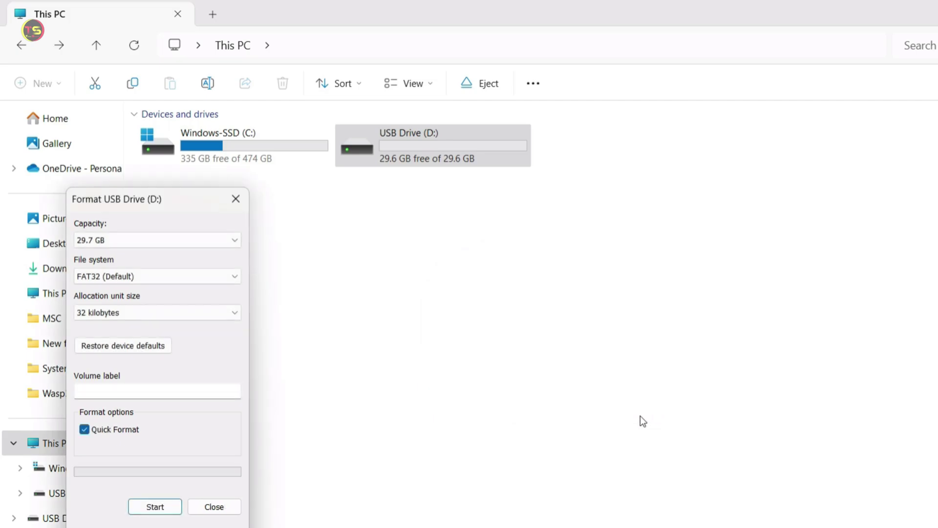
key("Escape")
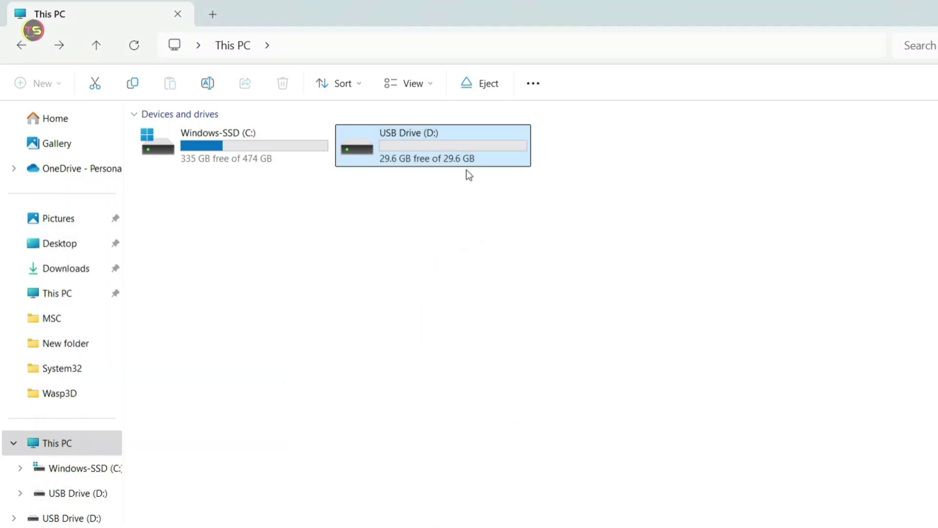
double_click(446, 146)
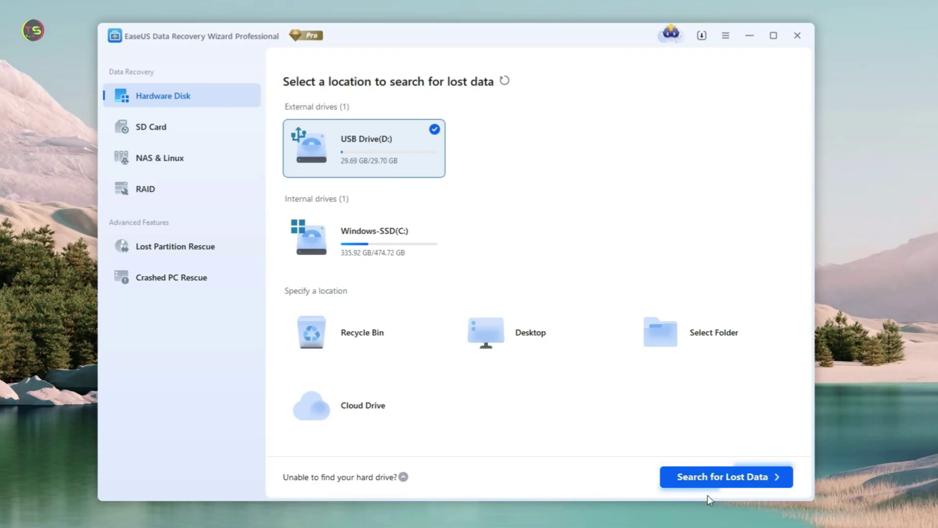
Step: Scan USB Drive (D:) for lost data in EaseUS Data Recovery Wizard and look through the found jpg pictures
left_click(751, 478)
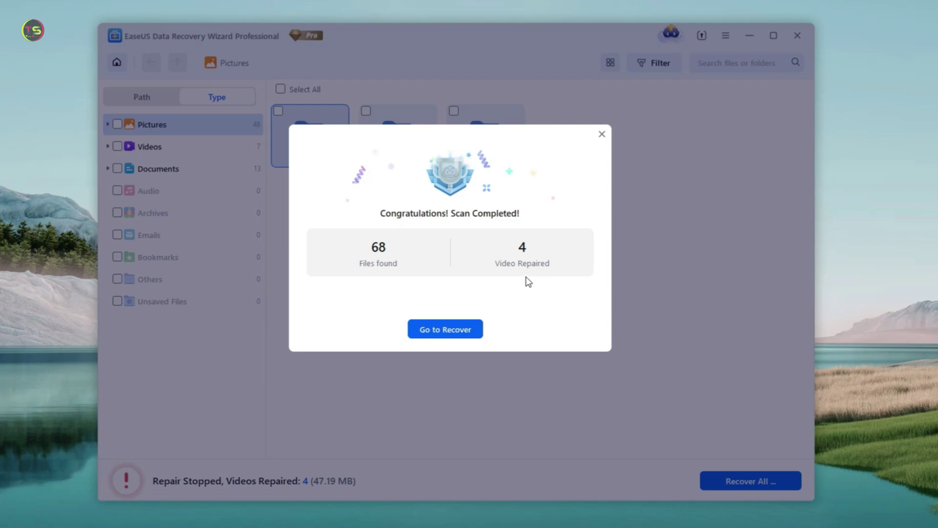
left_click(450, 330)
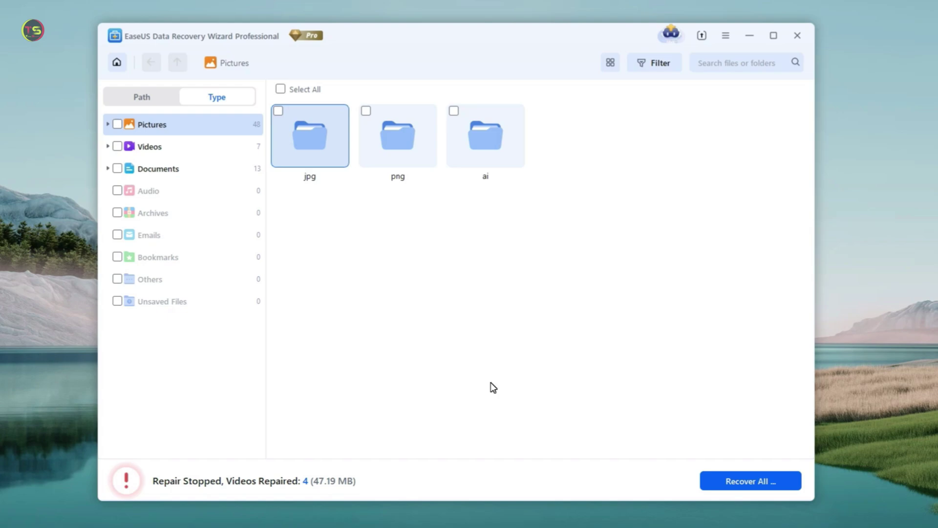
double_click(319, 144)
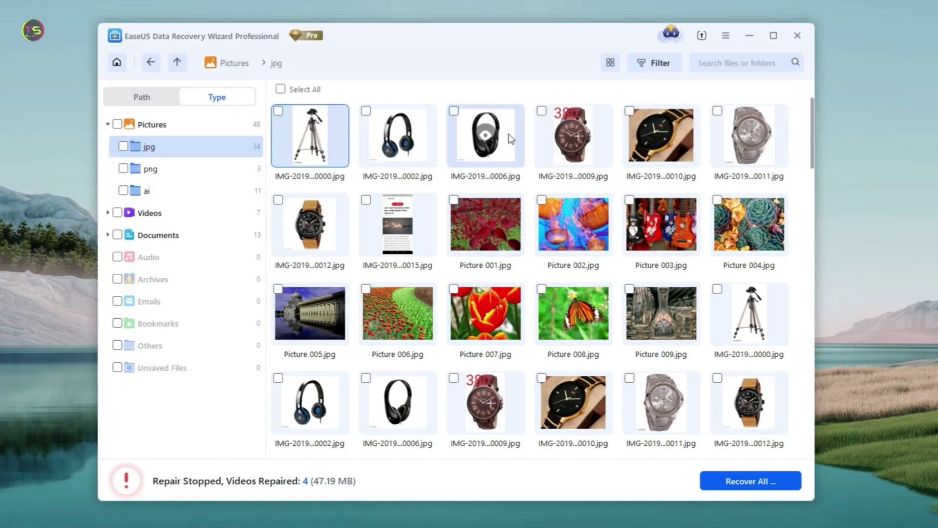
key("BackSpace")
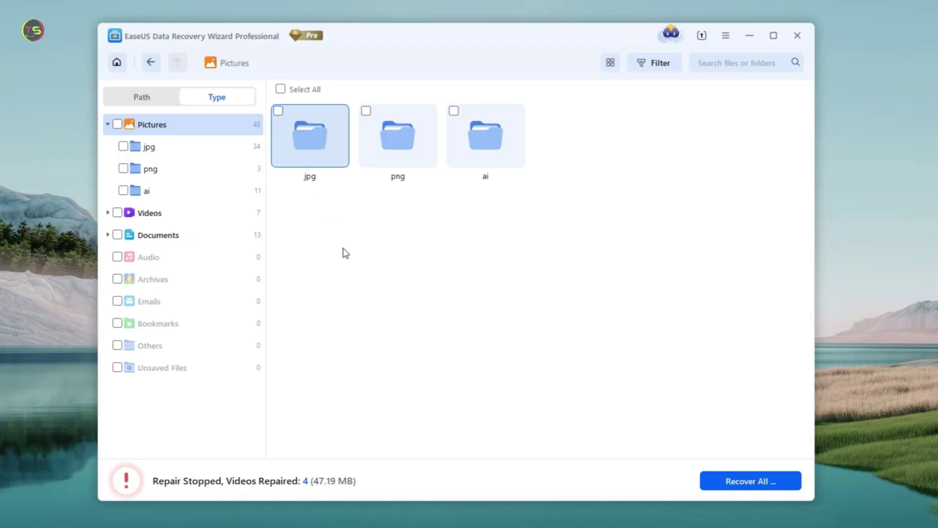
Step: Mark PNG_000001.png, PNG_000002.png and PNG_000003.png in the found png pictures for recovery
left_click(405, 142)
double_click(406, 141)
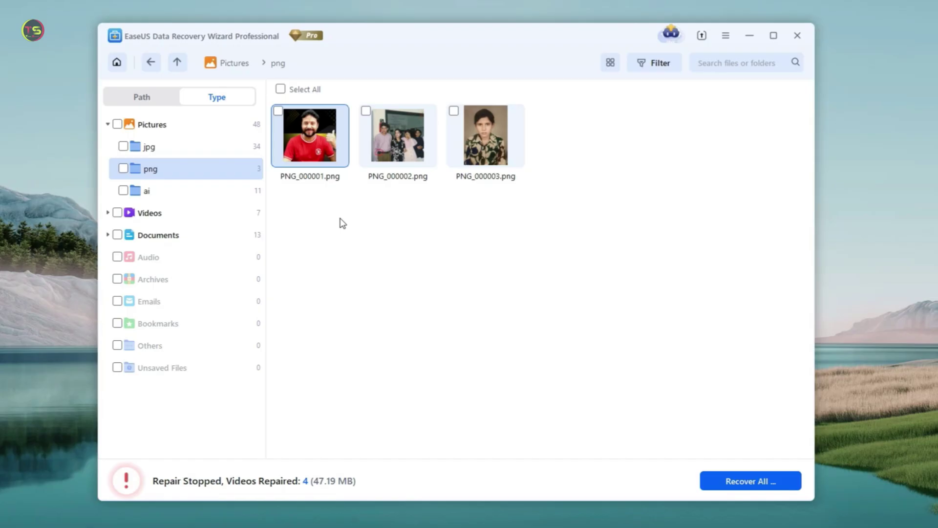
mouse_move(304, 177)
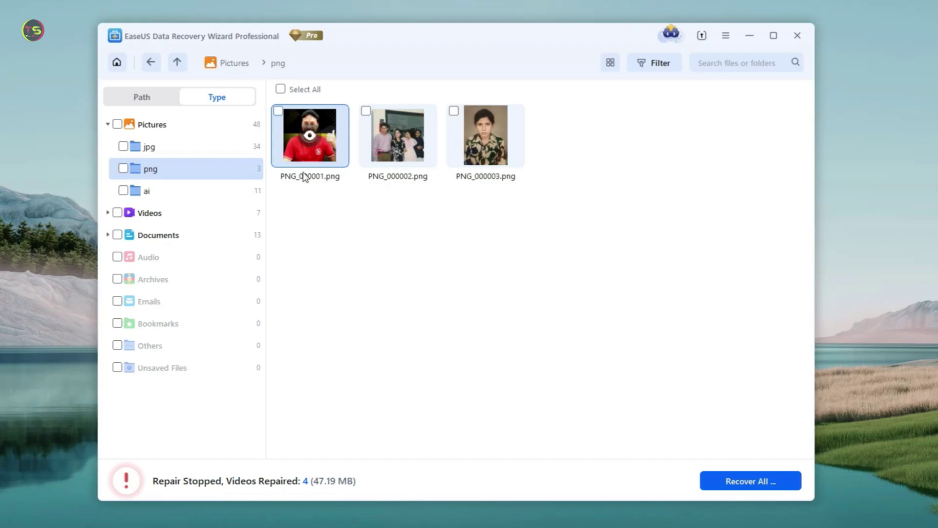
left_click(278, 112)
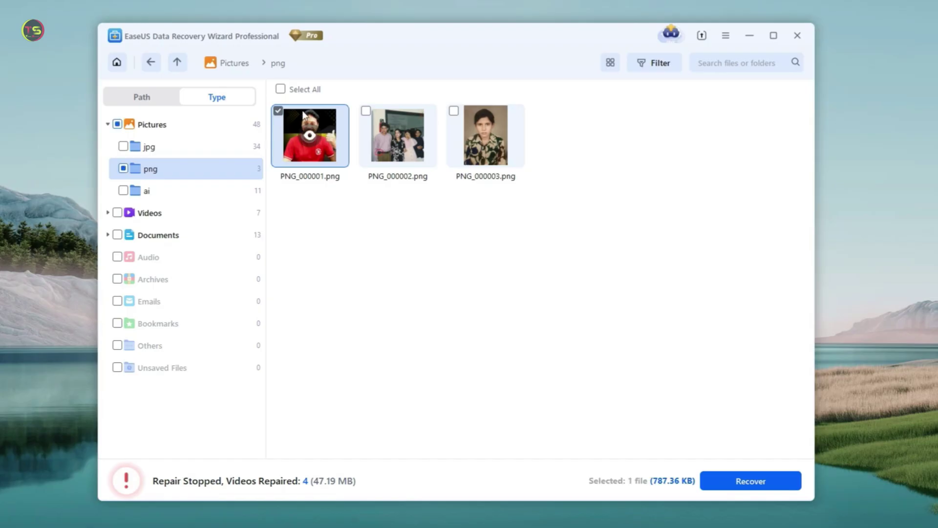
left_click(365, 111)
left_click(453, 111)
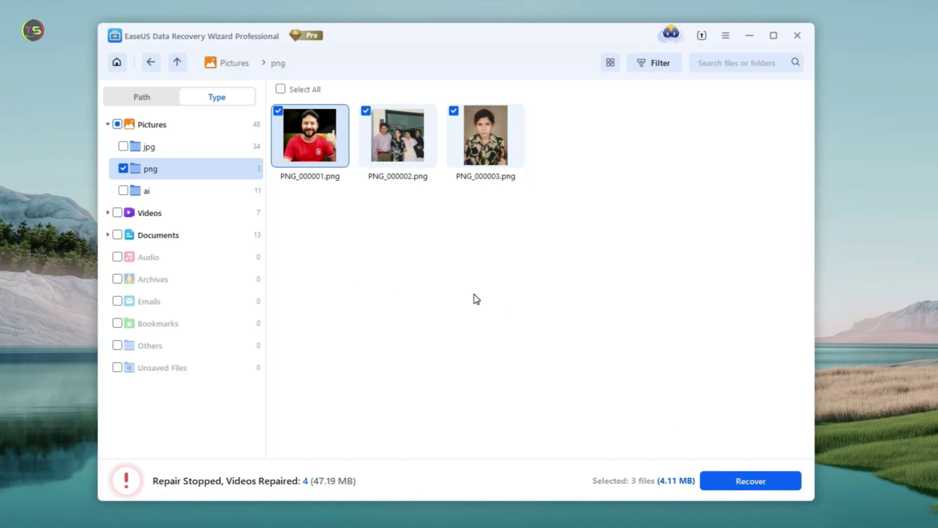
Step: Mark the video MP4_35s_000001.mp4 in the found mp4 videos for recovery
left_click(149, 214)
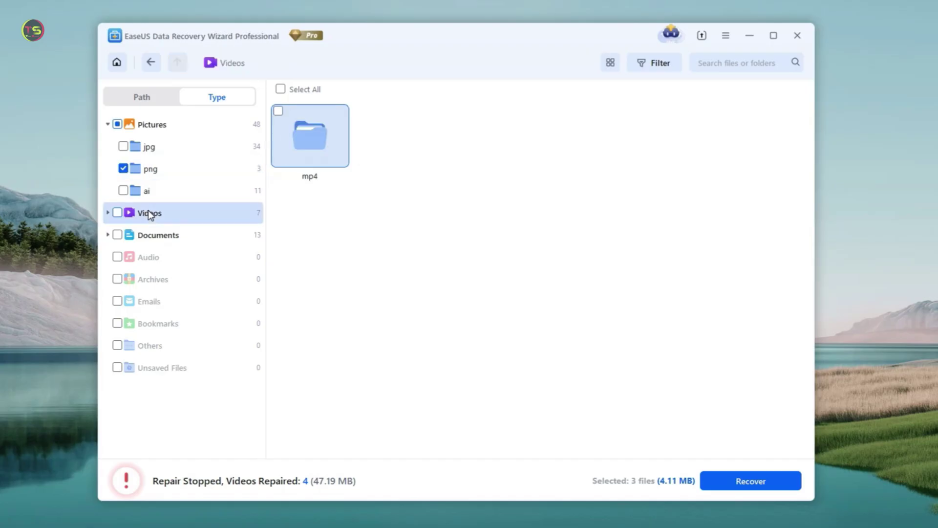
double_click(317, 132)
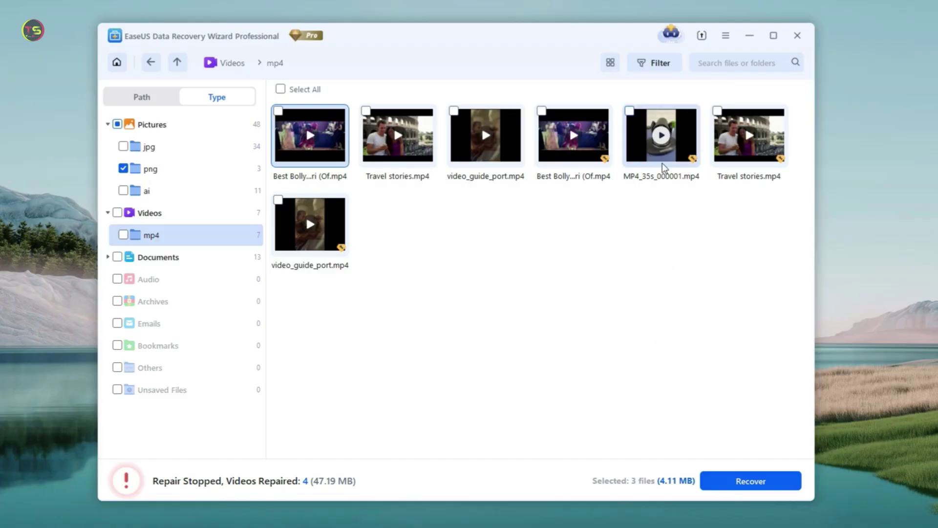
left_click(629, 111)
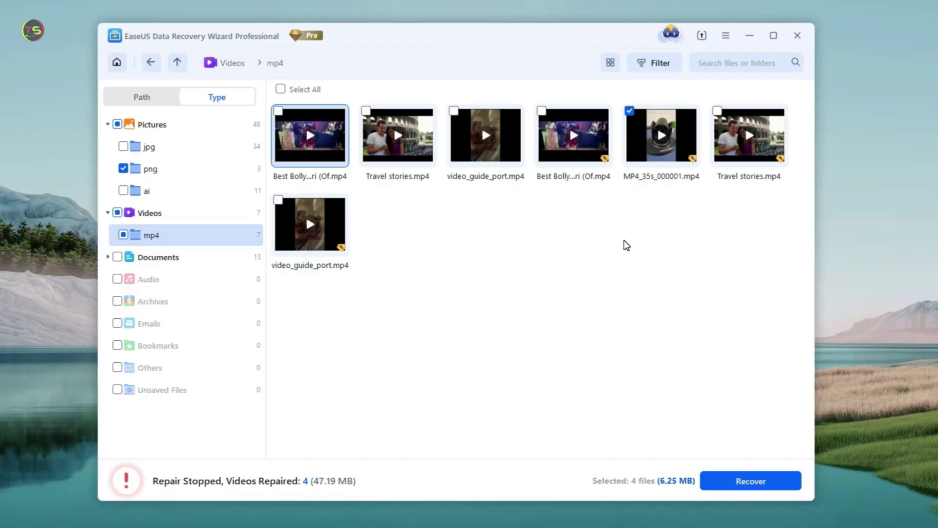
Step: Recover the marked files to a new folder named Easeus recover inside Pictures, with file repair turned off
left_click(751, 485)
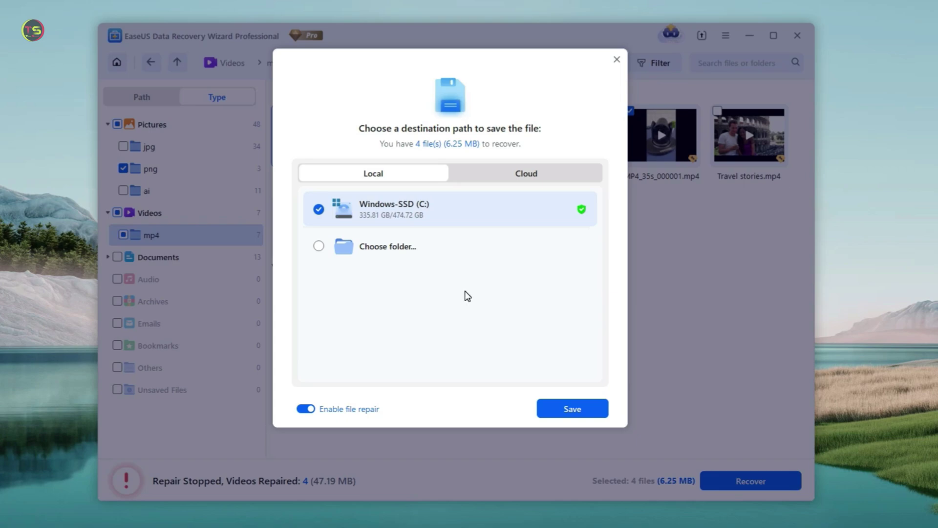
key("Down")
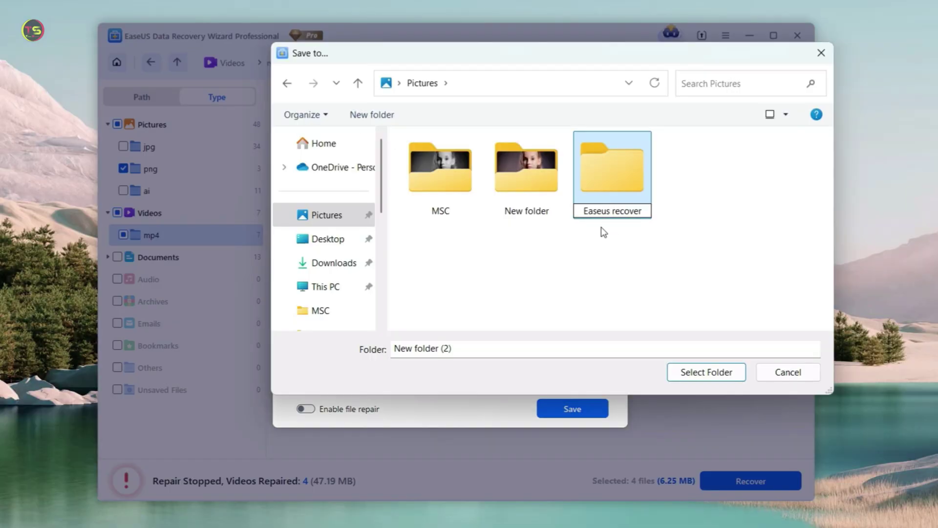
double_click(627, 174)
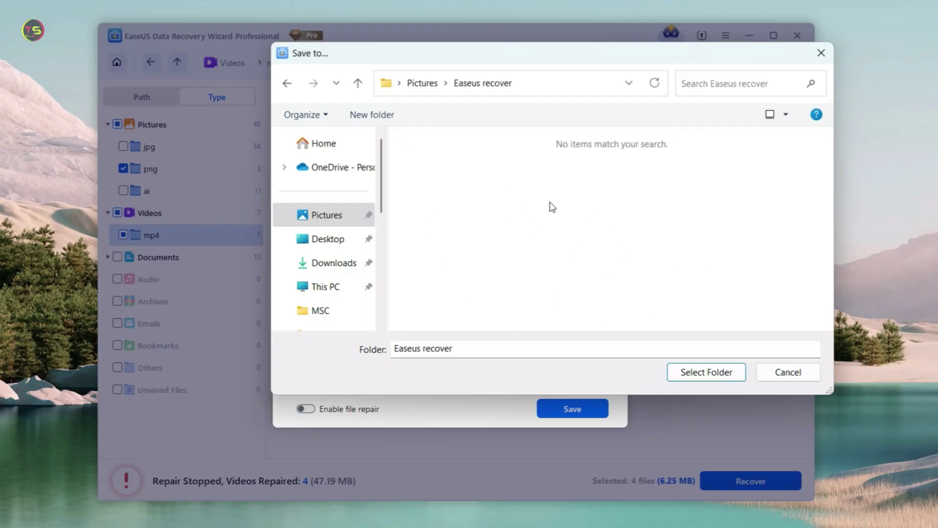
left_click(700, 372)
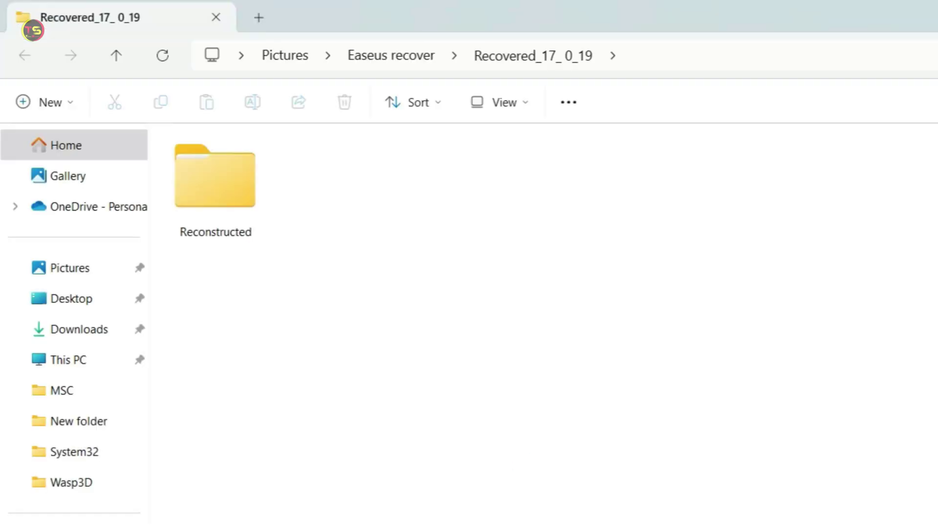
Step: View the recovered pictures in the png folder inside Reconstructed
double_click(215, 195)
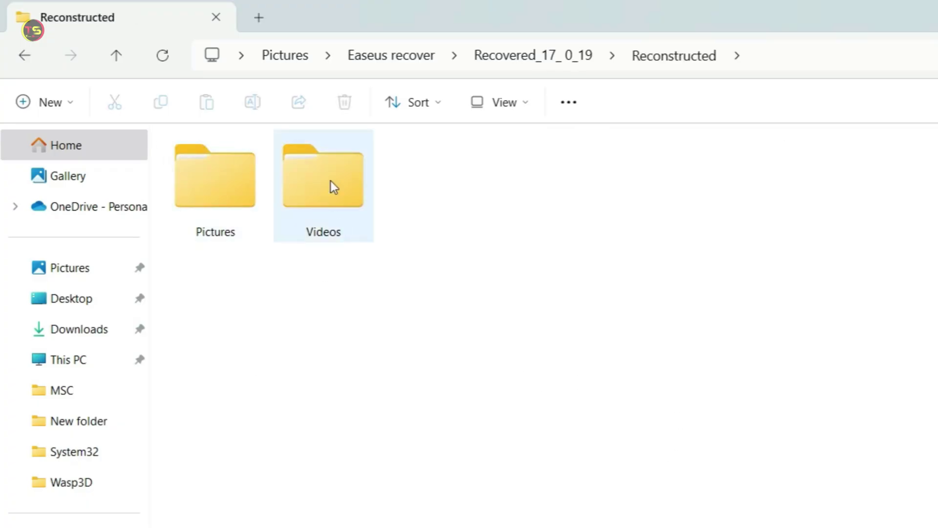
double_click(206, 186)
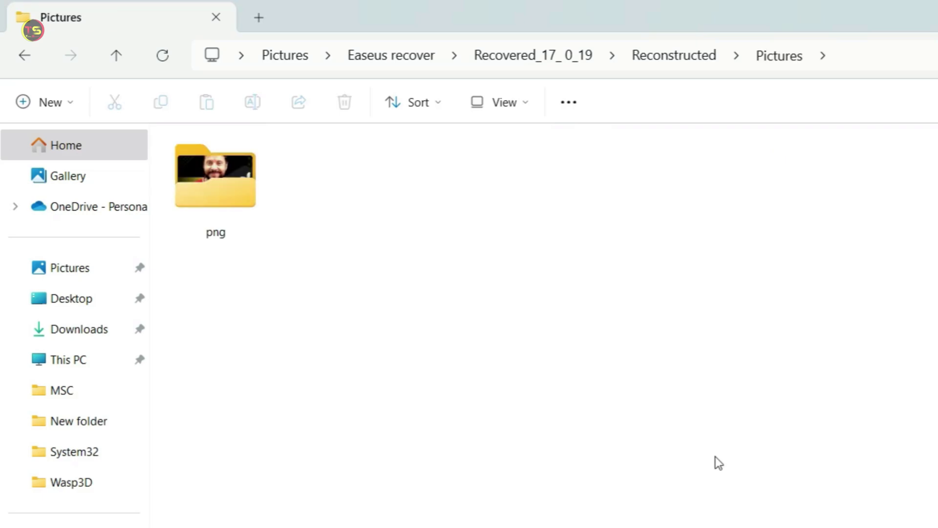
double_click(219, 173)
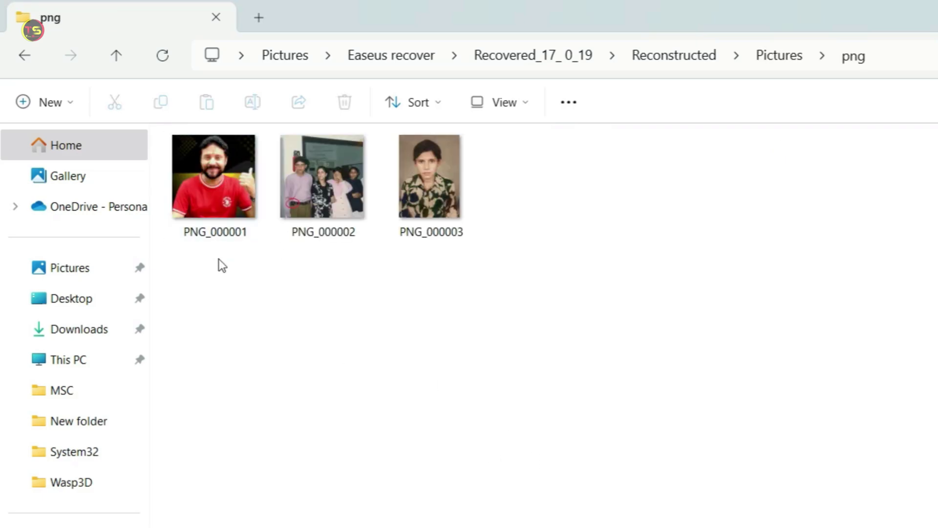
Step: Return to the Reconstructed folder and browse the recovered files in its Videos folder
key("alt+Up")
key("alt+Up")
double_click(357, 188)
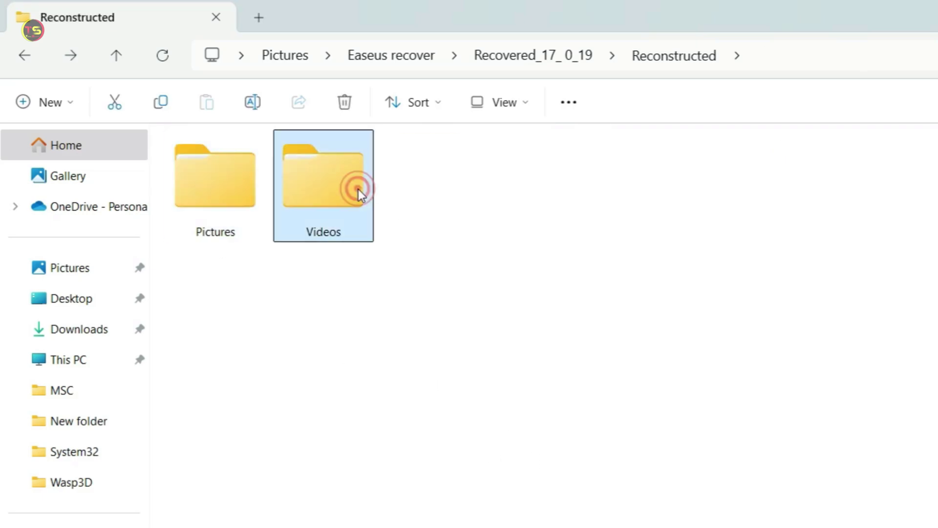
double_click(231, 192)
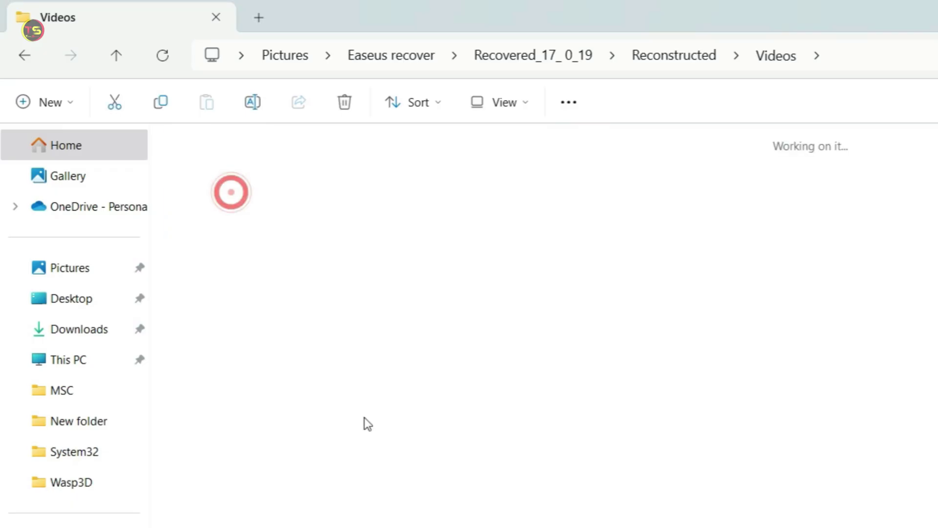